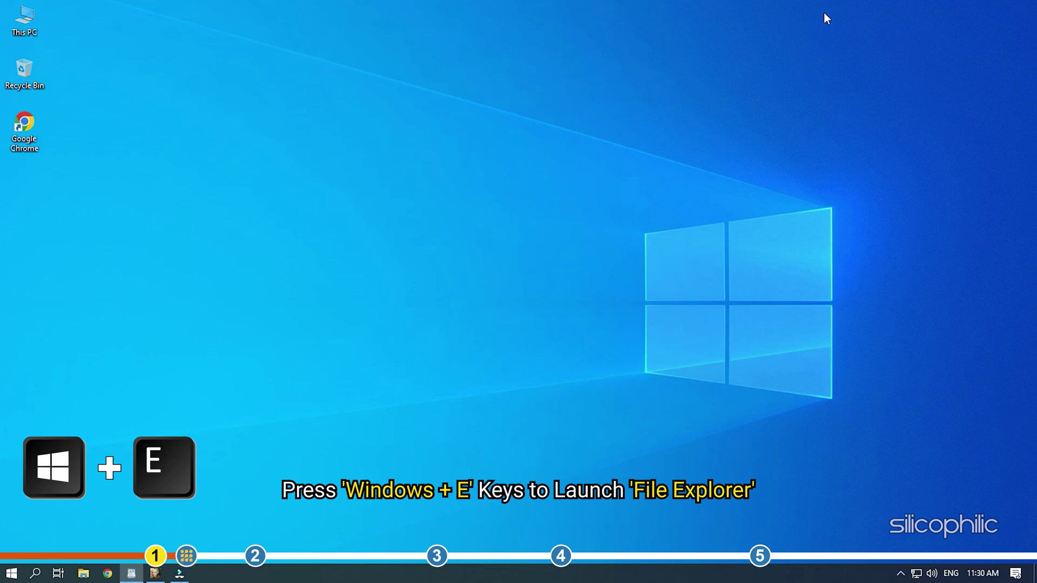
Open the Black Desert folder inside Documents in File Explorer
key("super+e")
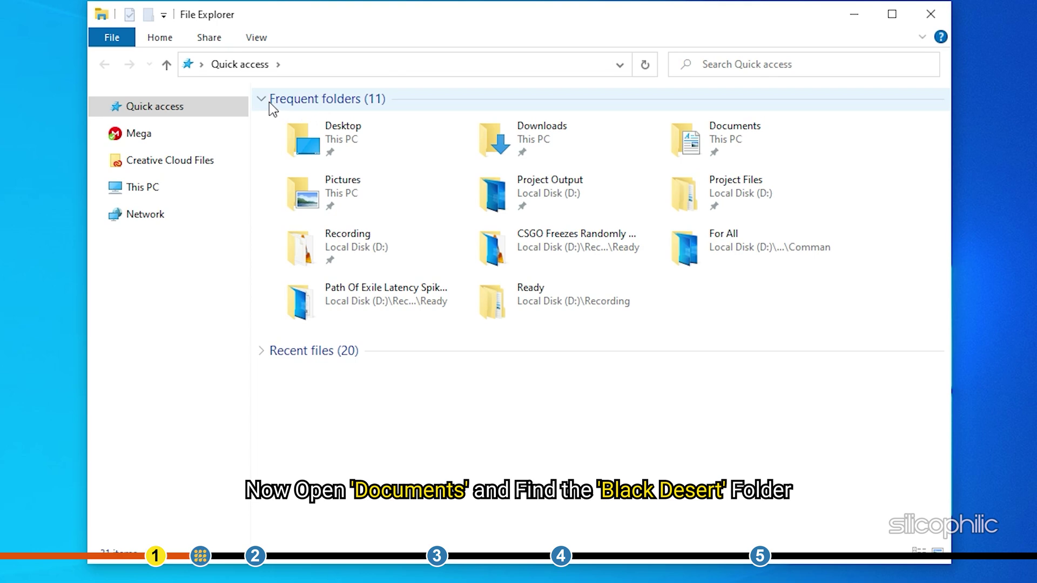
left_click(218, 192)
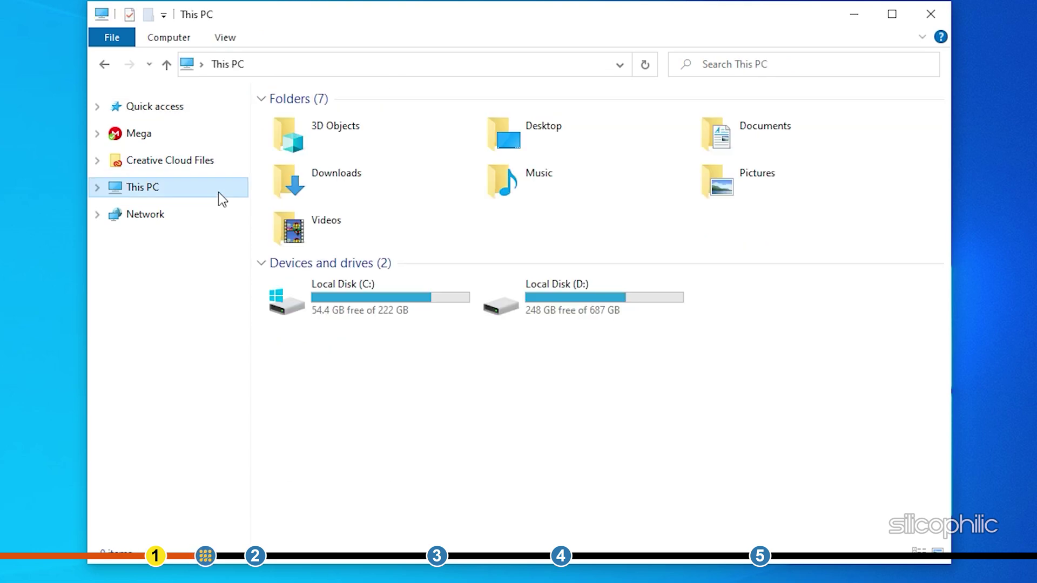
double_click(799, 128)
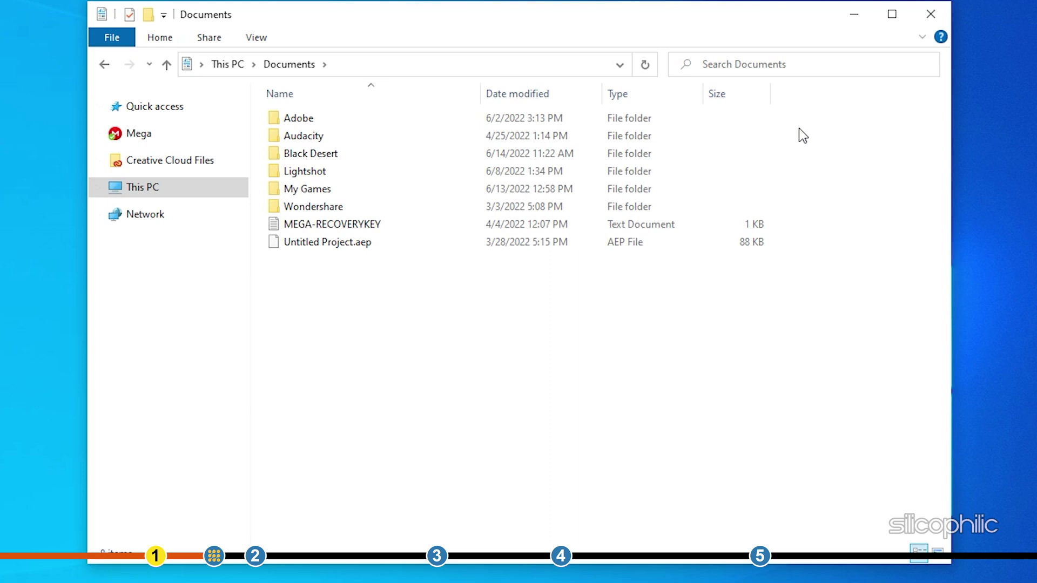
double_click(350, 155)
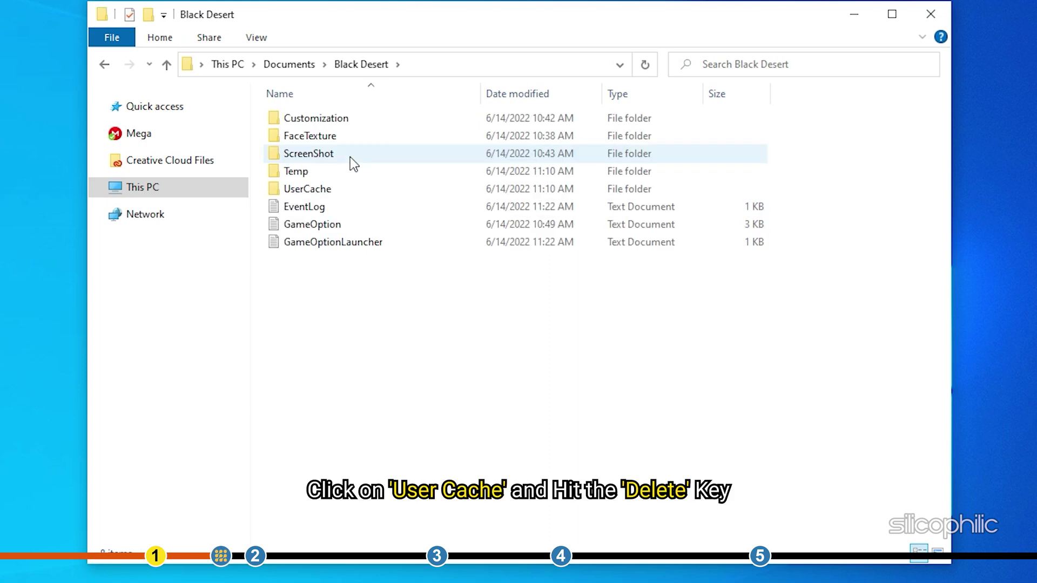
Delete the UserCache folder, confirming its move to the Recycle Bin
left_click(350, 191)
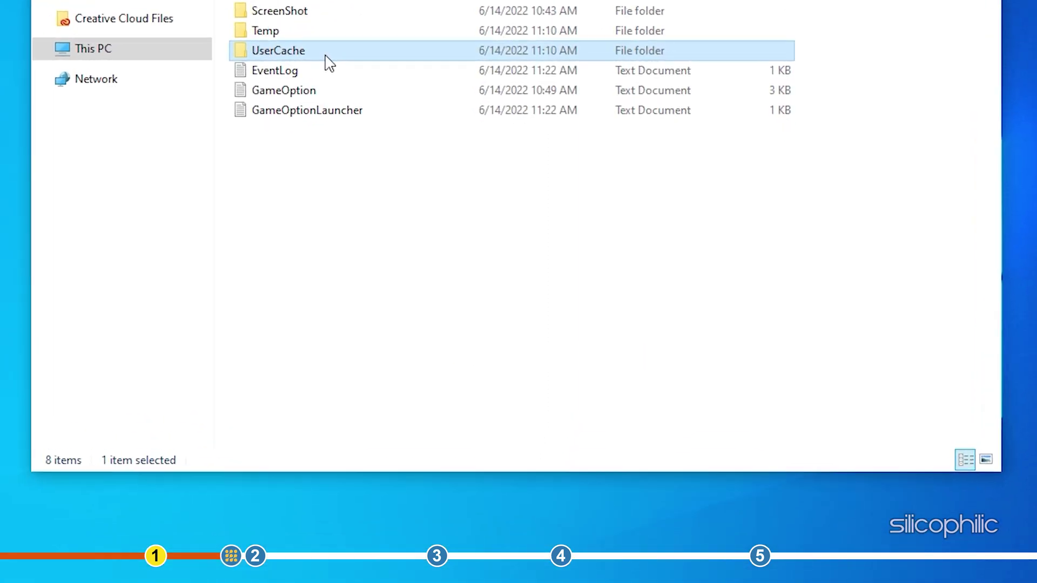
right_click(349, 193)
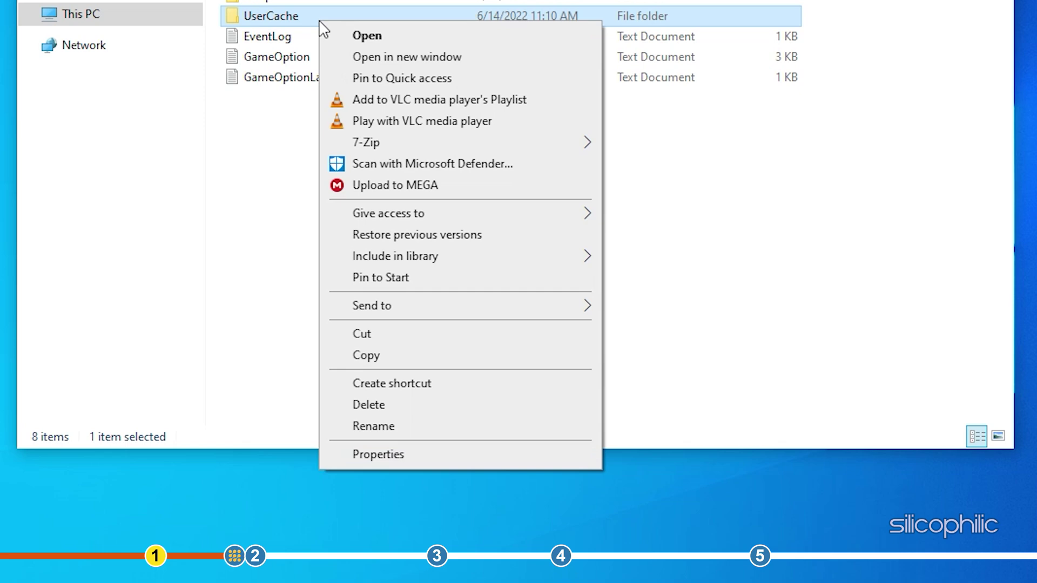
left_click(390, 406)
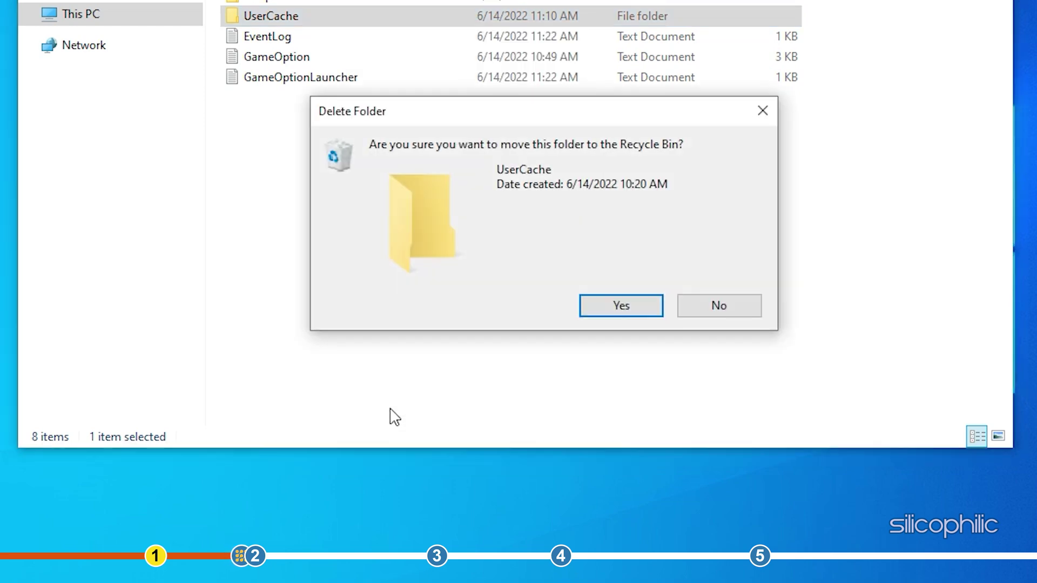
left_click(643, 309)
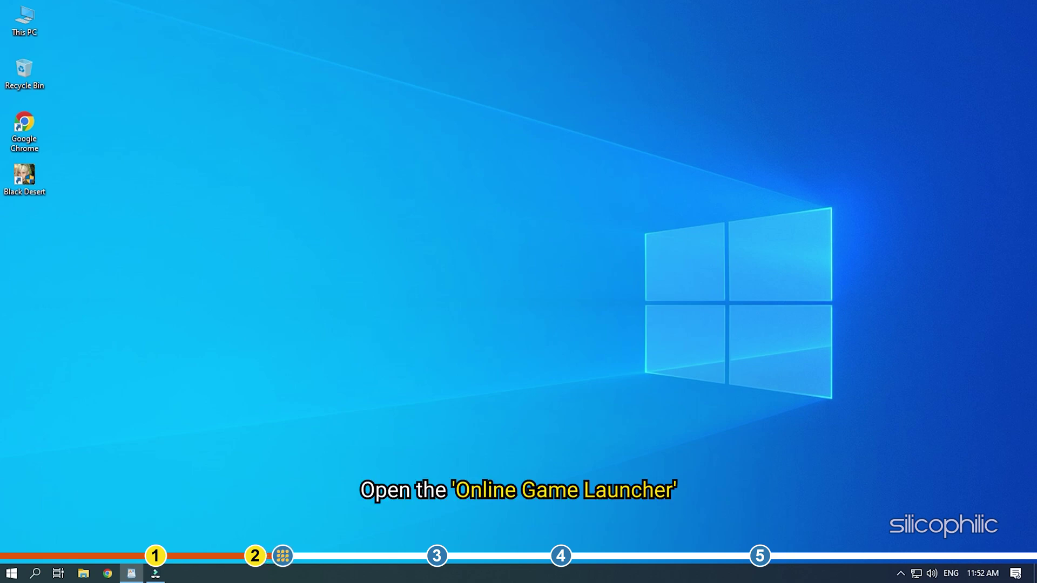
Launch Black Desert Launcher from the desktop shortcut and sign in with the account password
double_click(22, 179)
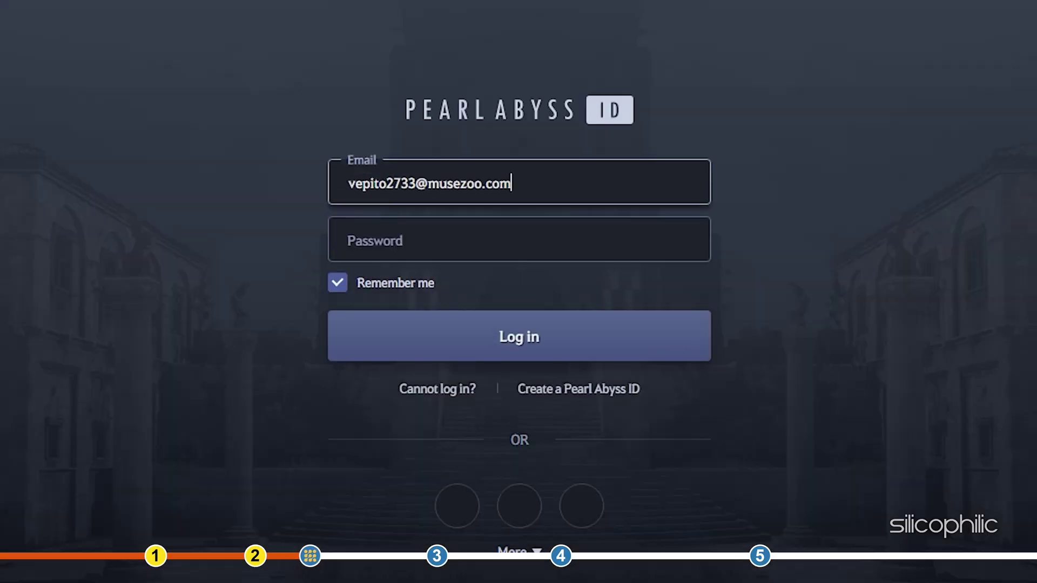
left_click(519, 238)
type("••••••••••••")
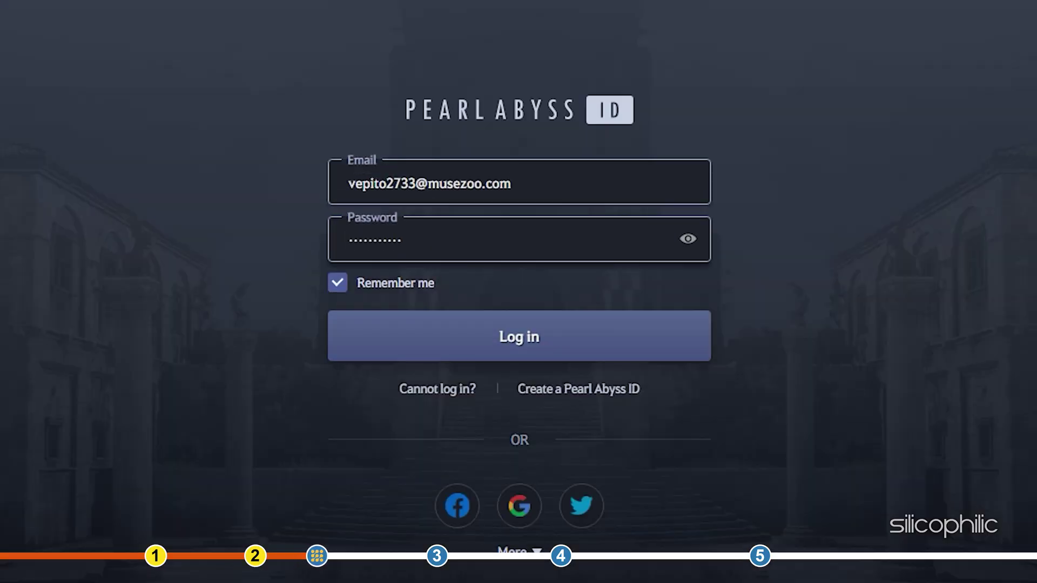
left_click(655, 351)
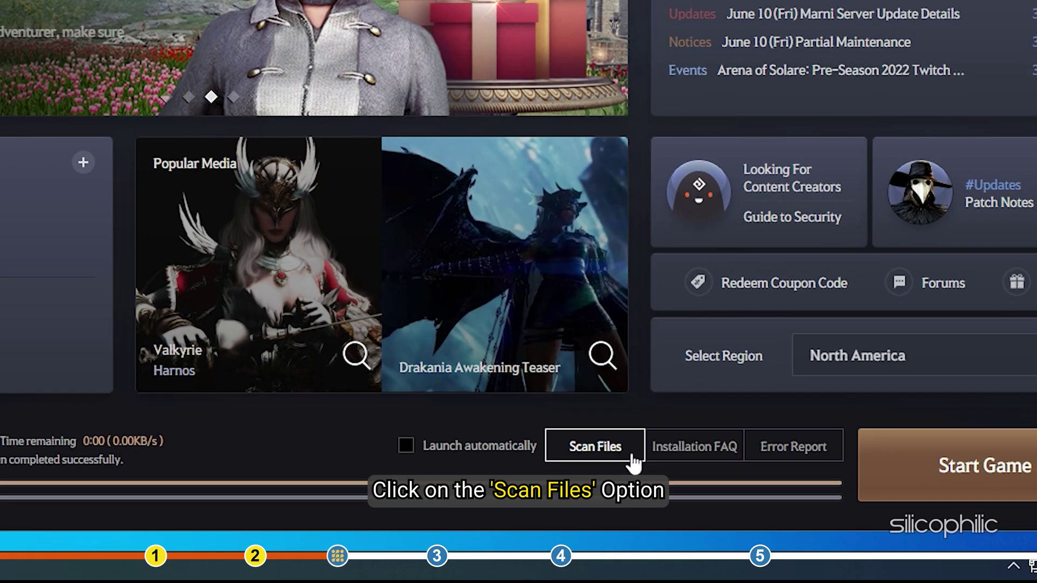
Run and confirm Scan Files, then start the game once the scan reaches 100%
left_click(633, 462)
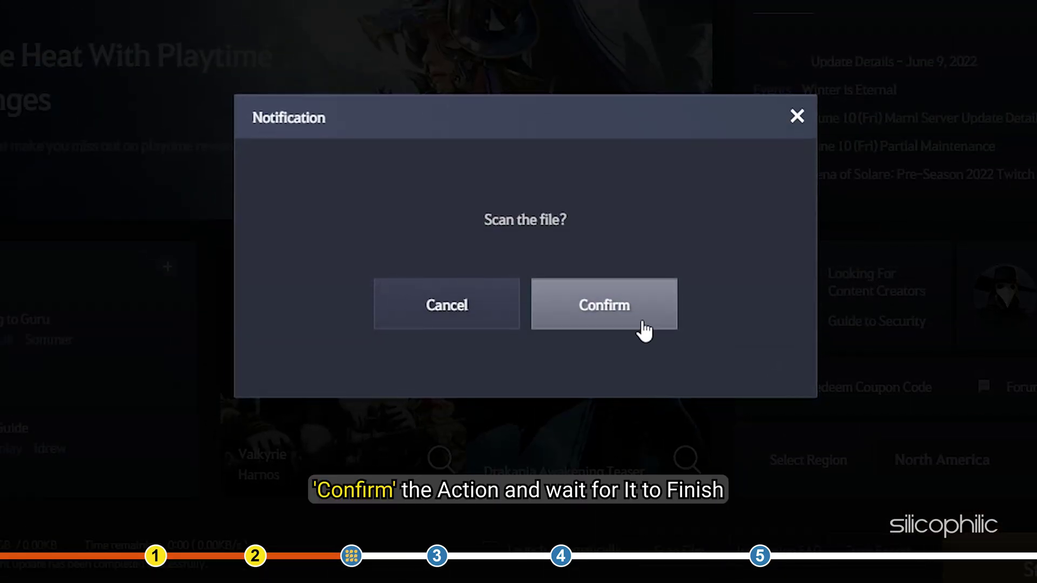
left_click(643, 328)
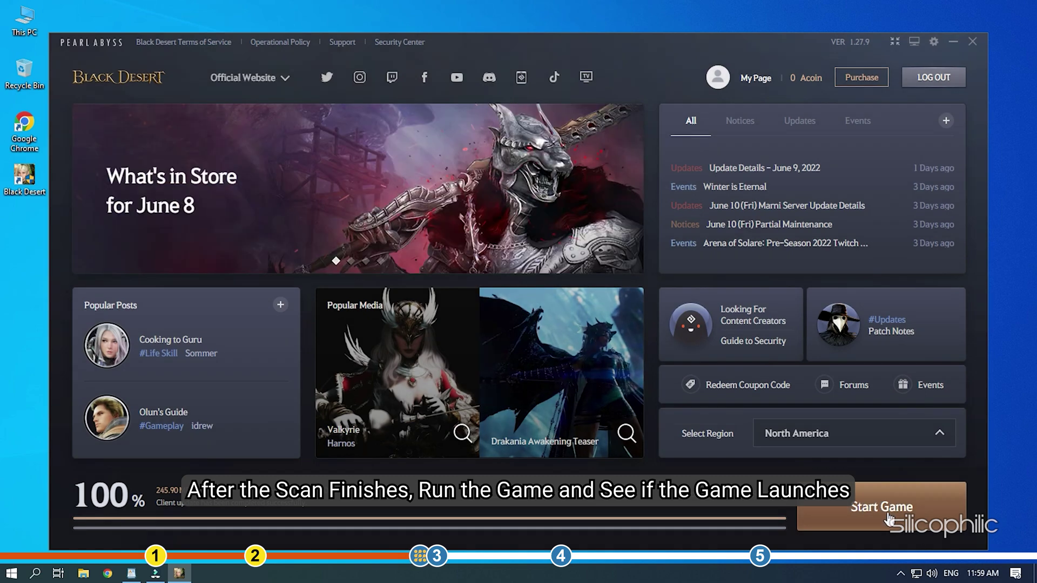
left_click(886, 511)
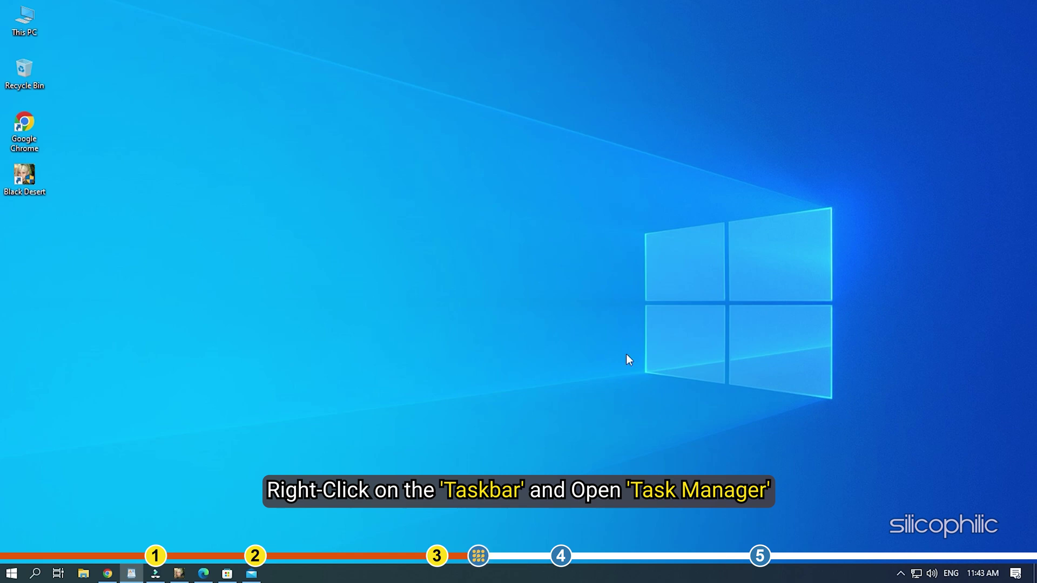
Open Task Manager from the taskbar menu and end the Google Chrome task
right_click(467, 573)
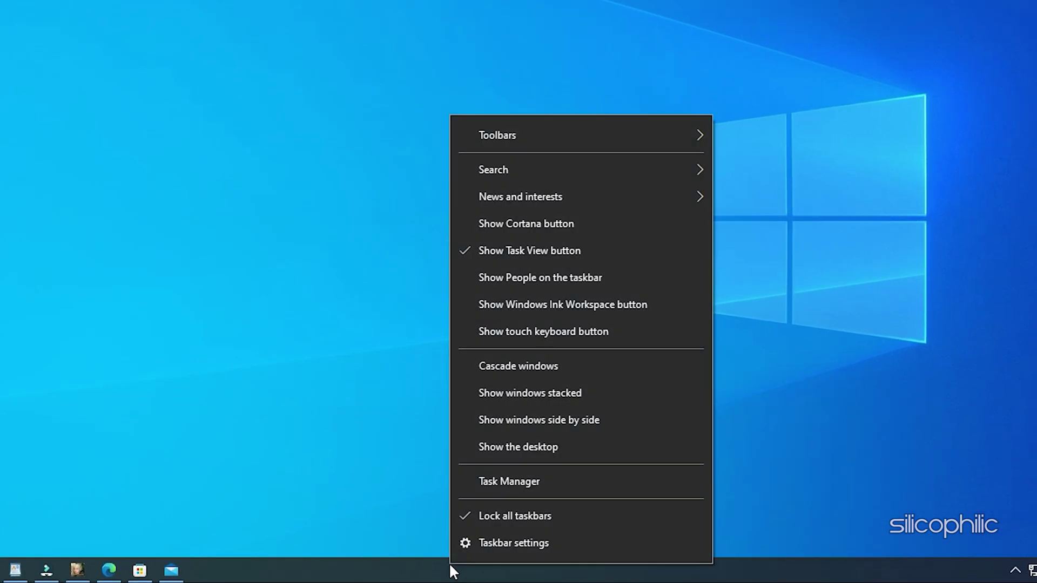
left_click(551, 485)
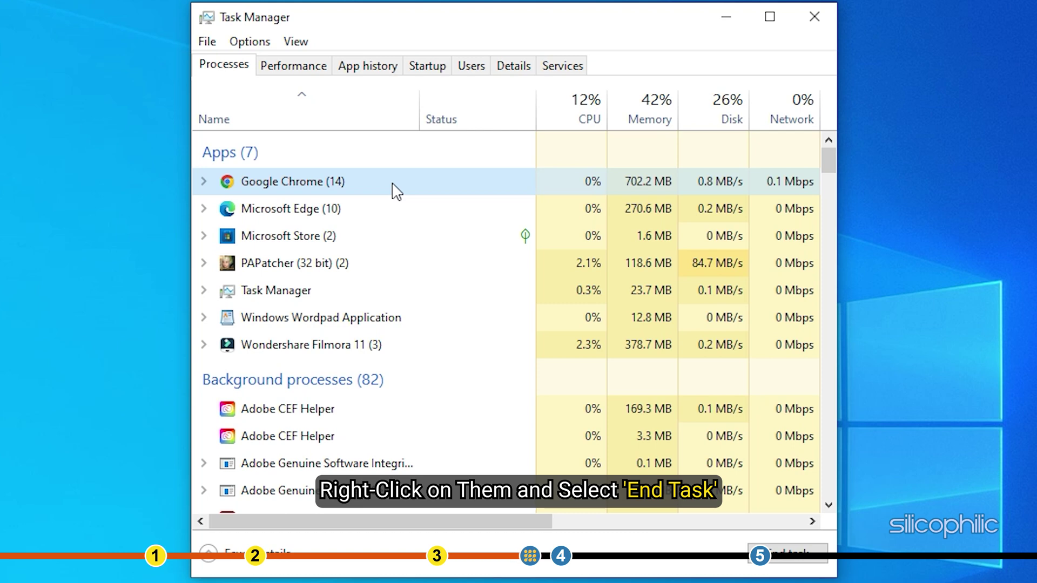
right_click(389, 183)
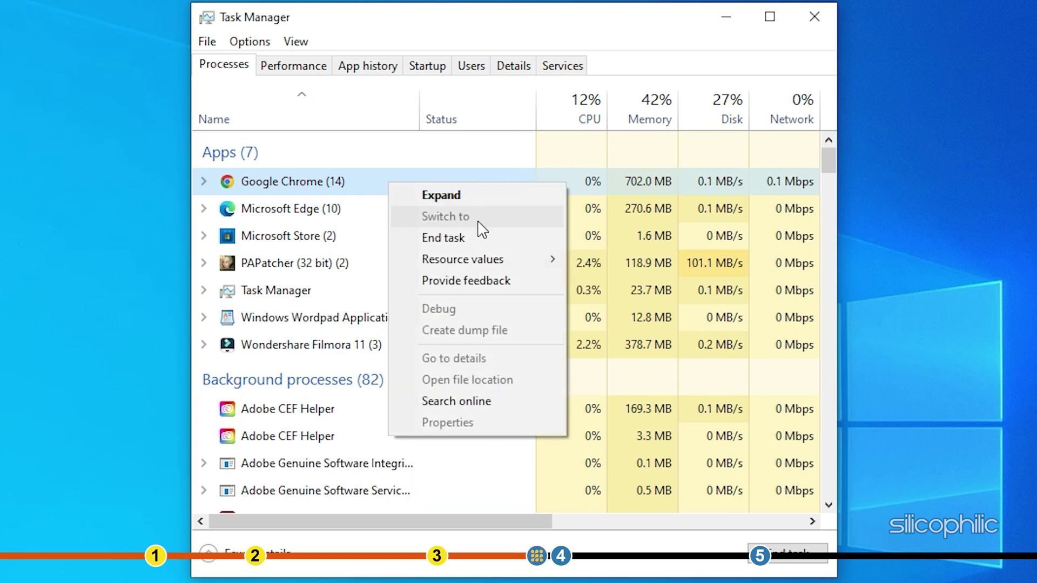
left_click(477, 236)
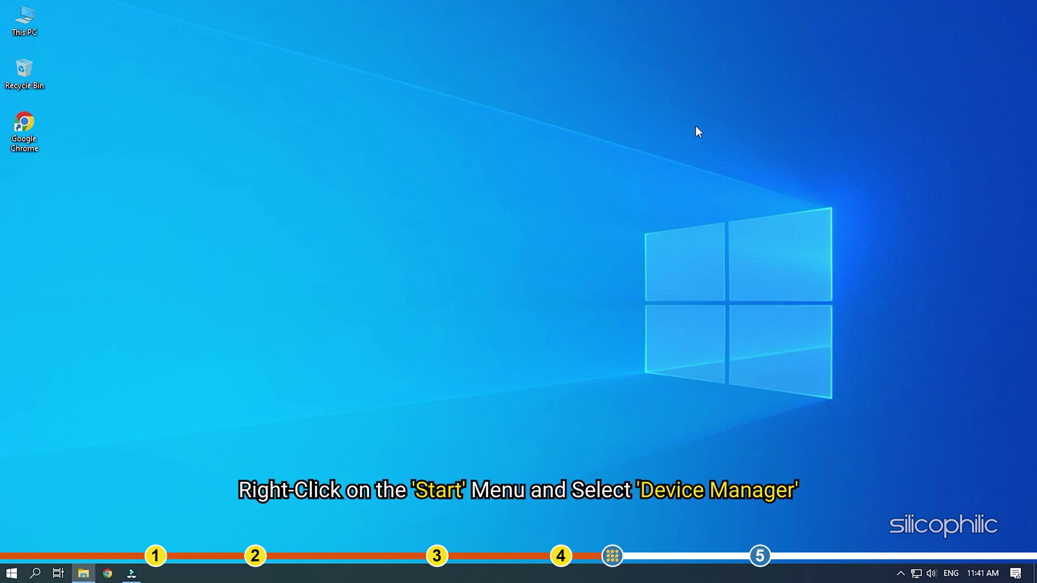
Open Device Manager and right-click AMD Radeon(TM) RX Vega 11 Graphics under Display adapters
left_click(604, 23)
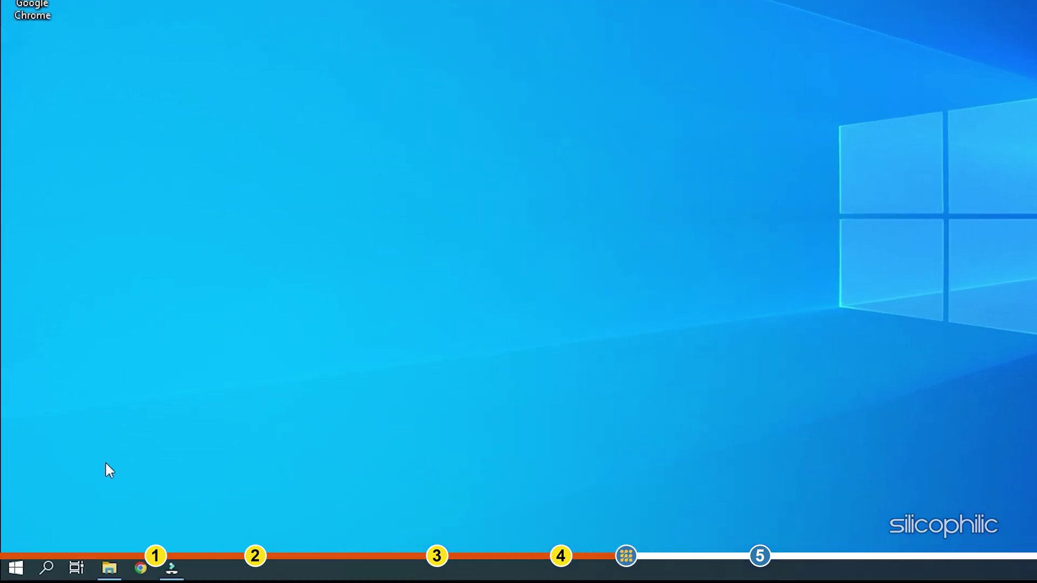
right_click(16, 568)
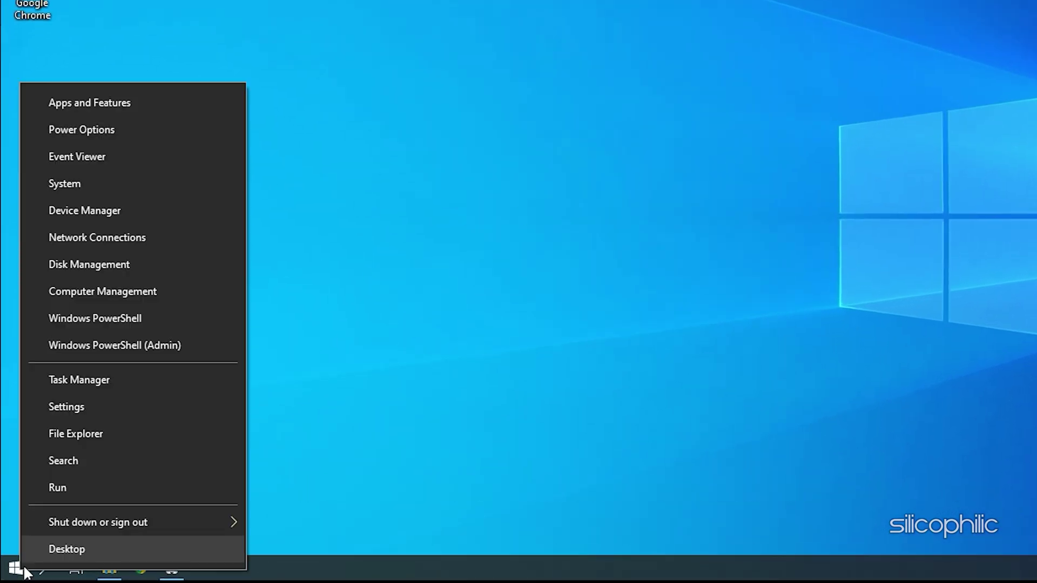
left_click(132, 211)
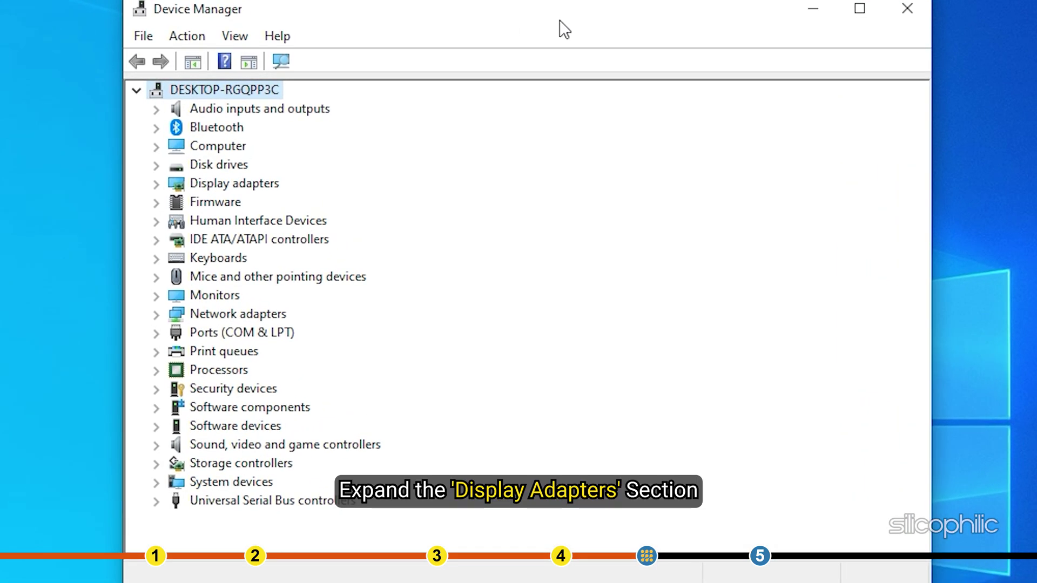
left_click(156, 184)
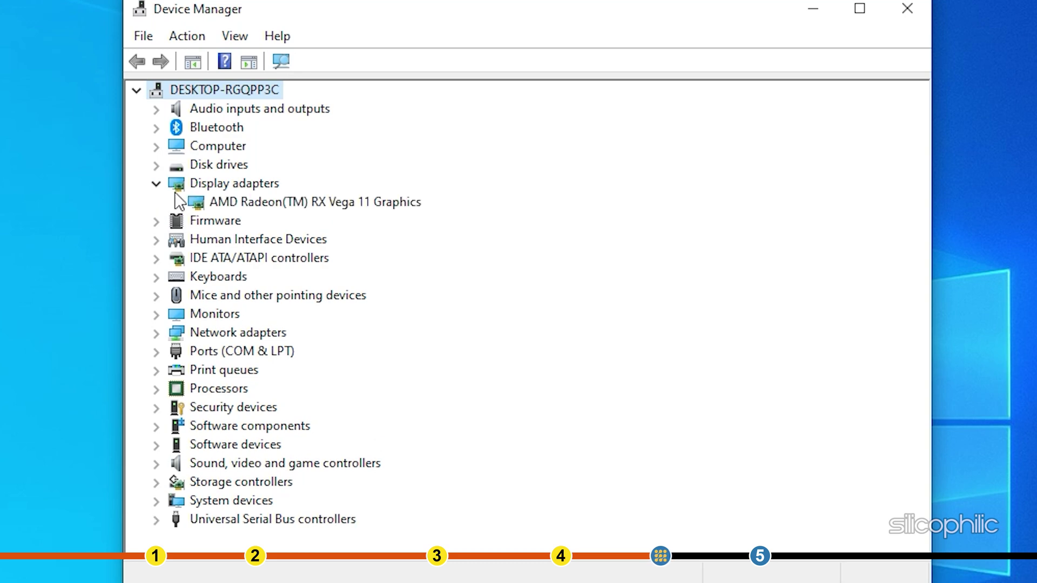
left_click(237, 207)
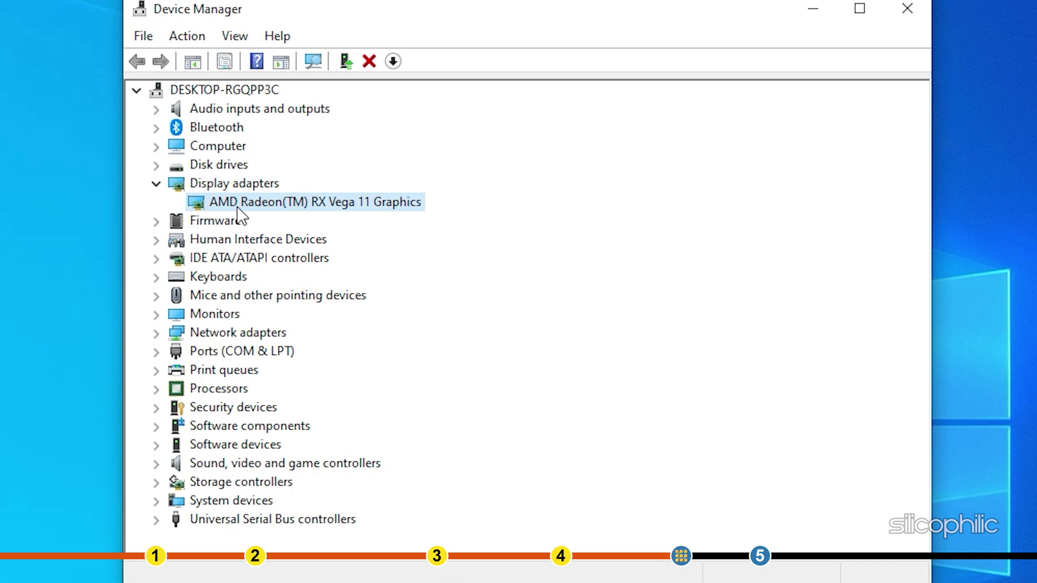
right_click(238, 207)
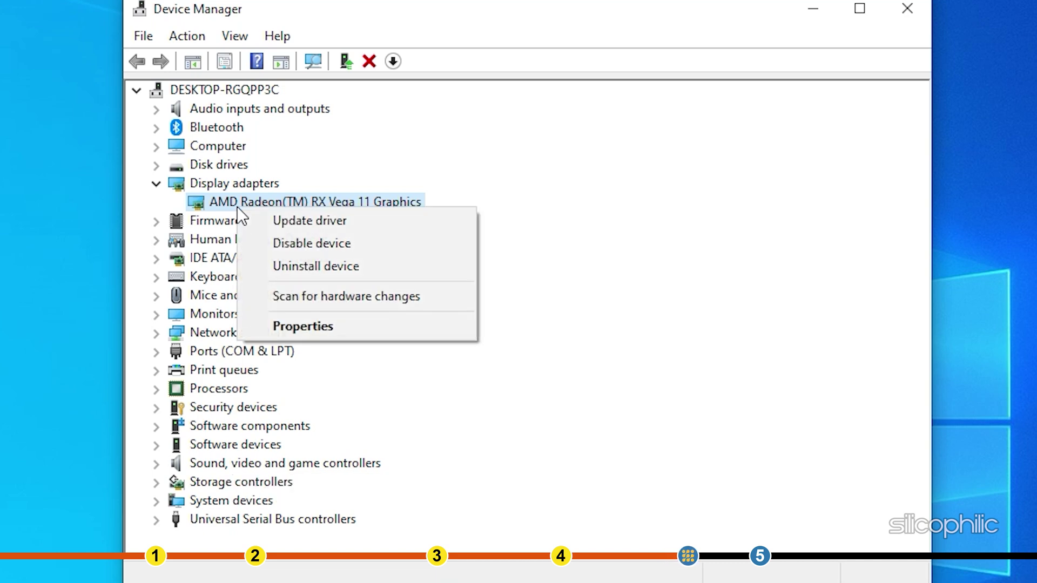
Search automatically for an updated Vega 11 driver, dismiss the already-best result, and close Device Manager
left_click(351, 221)
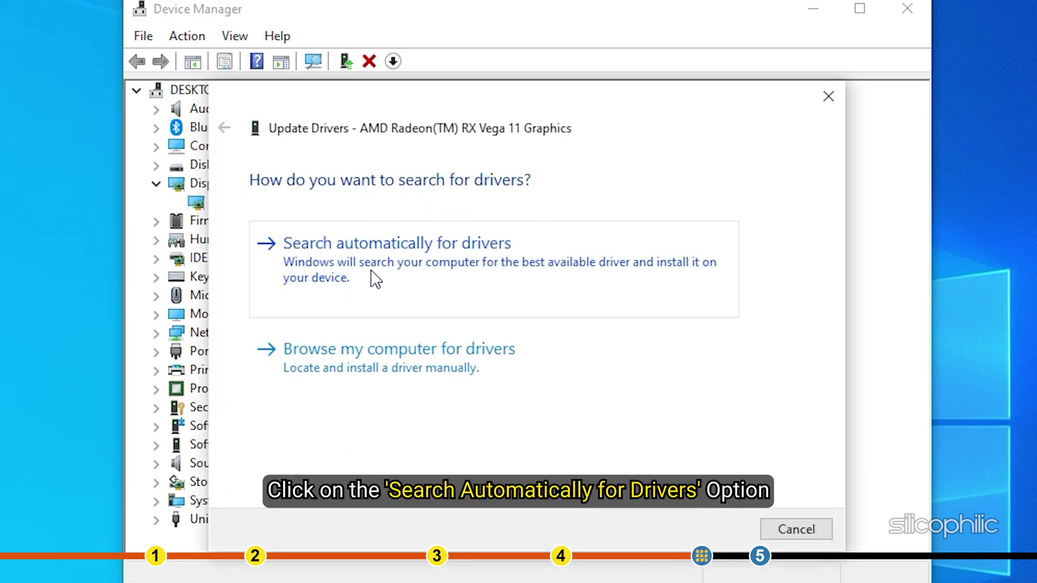
left_click(526, 249)
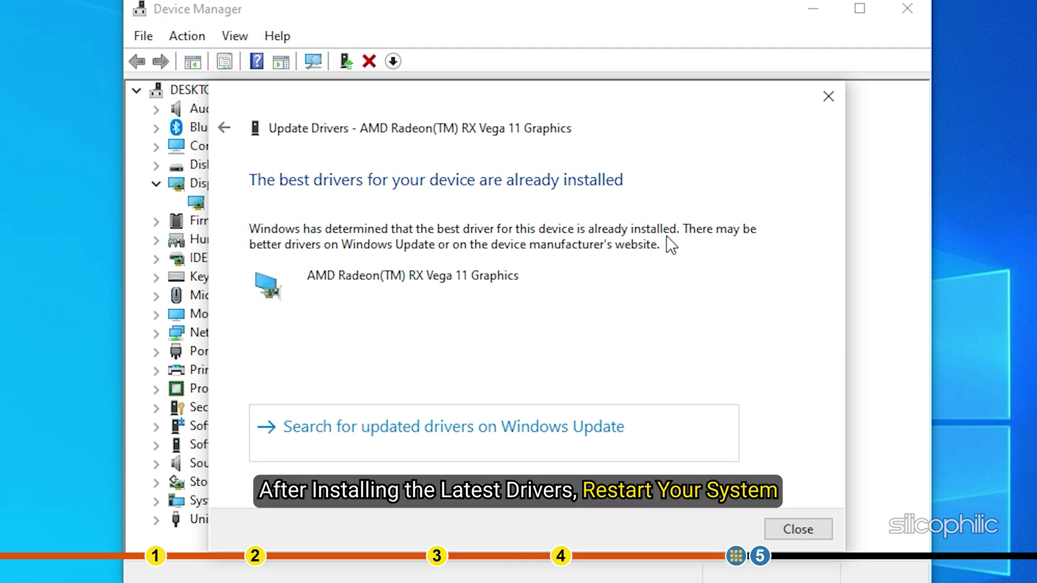
left_click(786, 530)
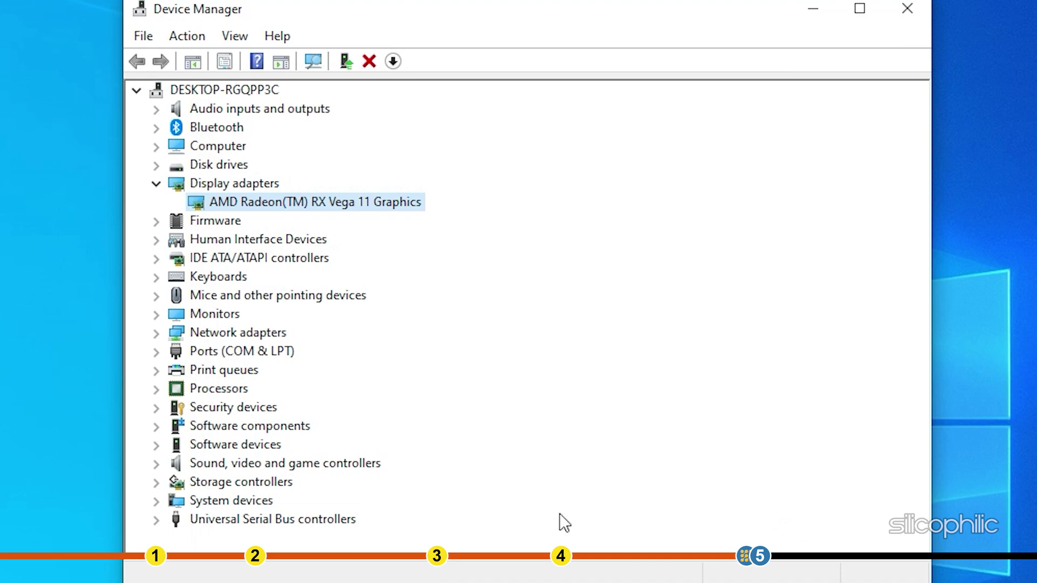
left_click(916, 15)
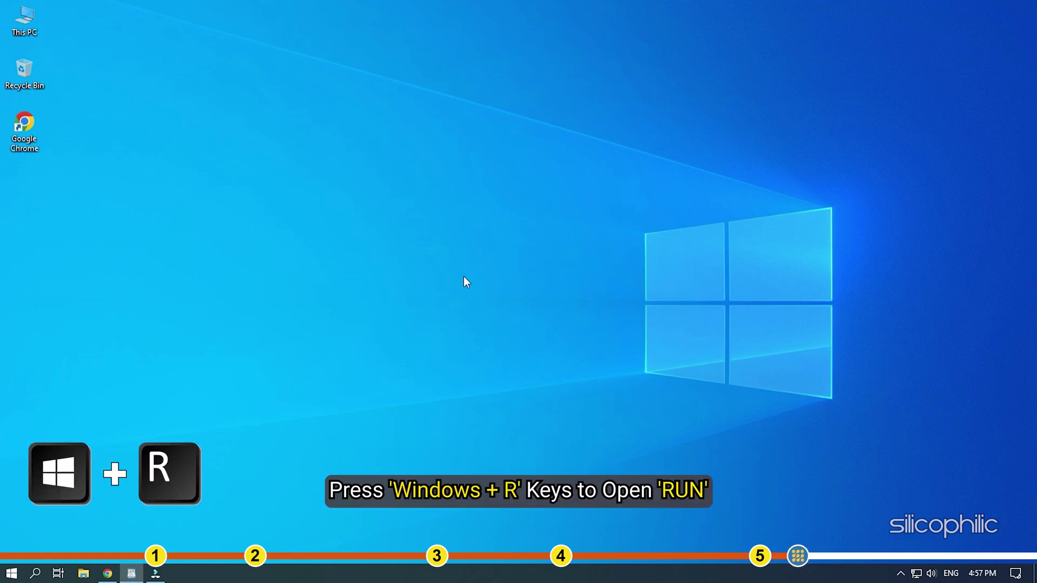
Run appwiz.cpl from the Run box to open Programs and Features
key("super+r")
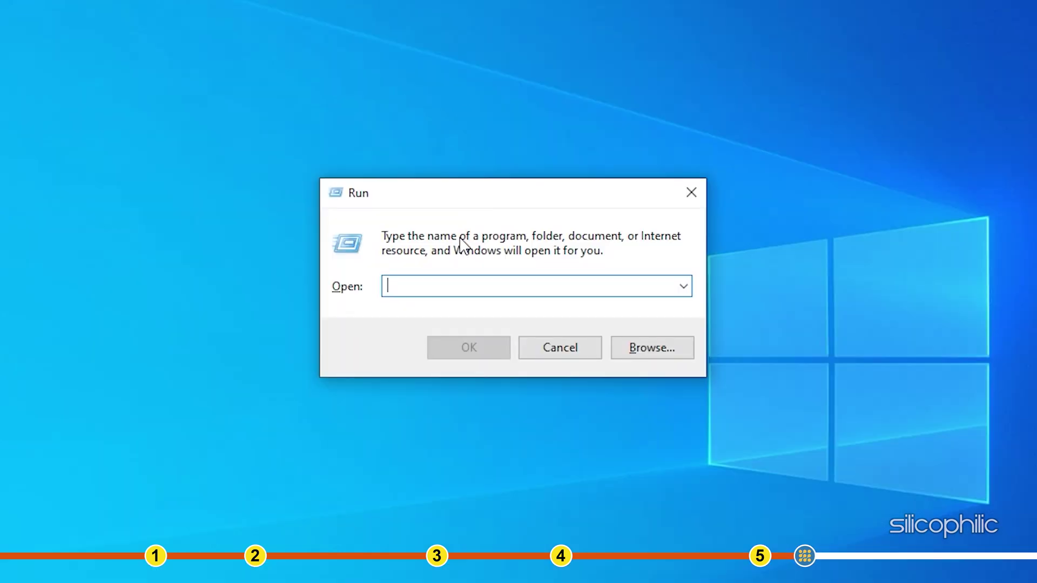
type("appwi")
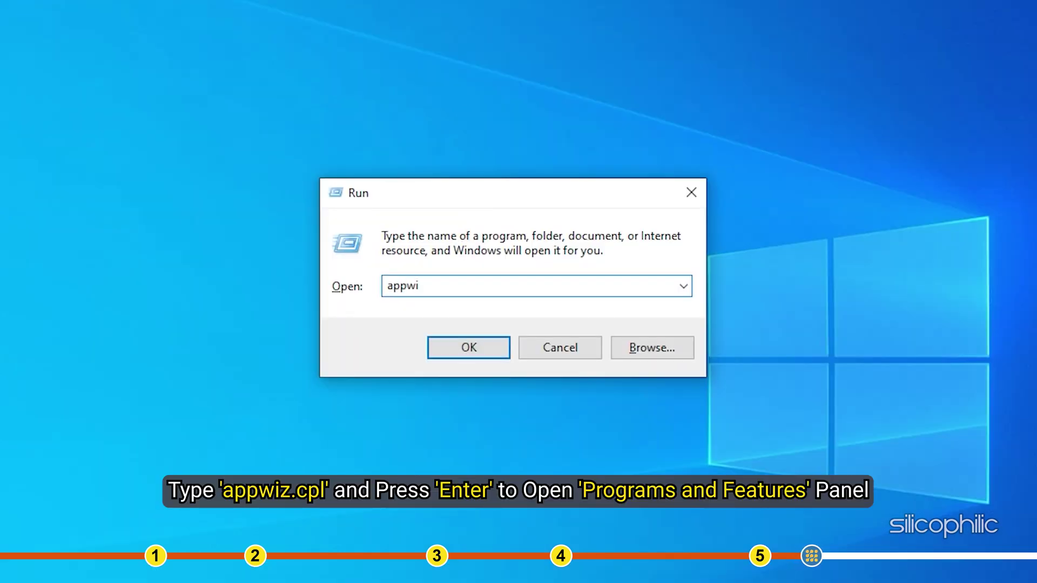
type("z.cpl")
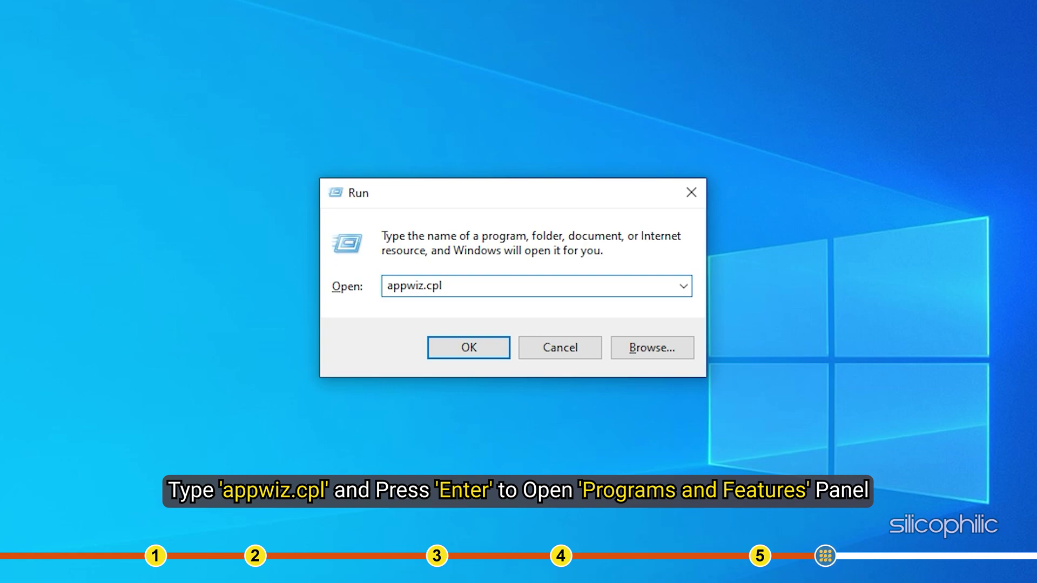
key("Return")
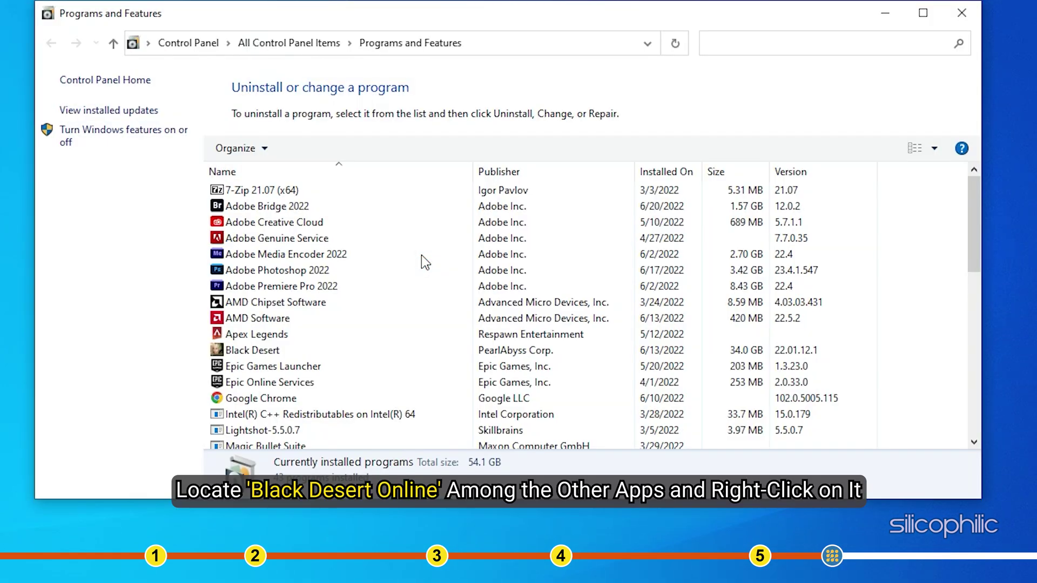
Uninstall Black Desert completely, acknowledge the success message, and close Programs and Features
left_click(276, 353)
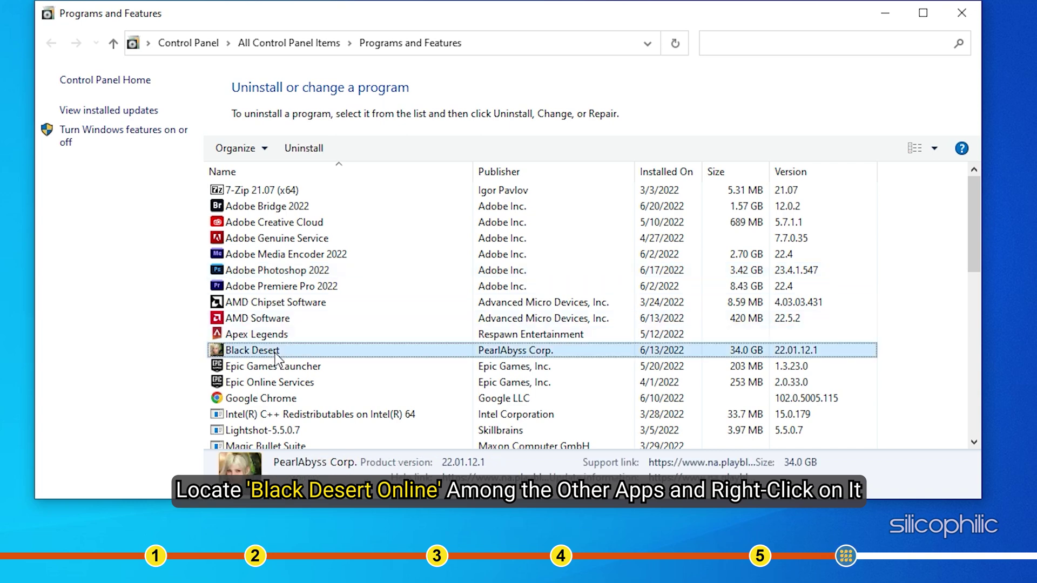
right_click(276, 352)
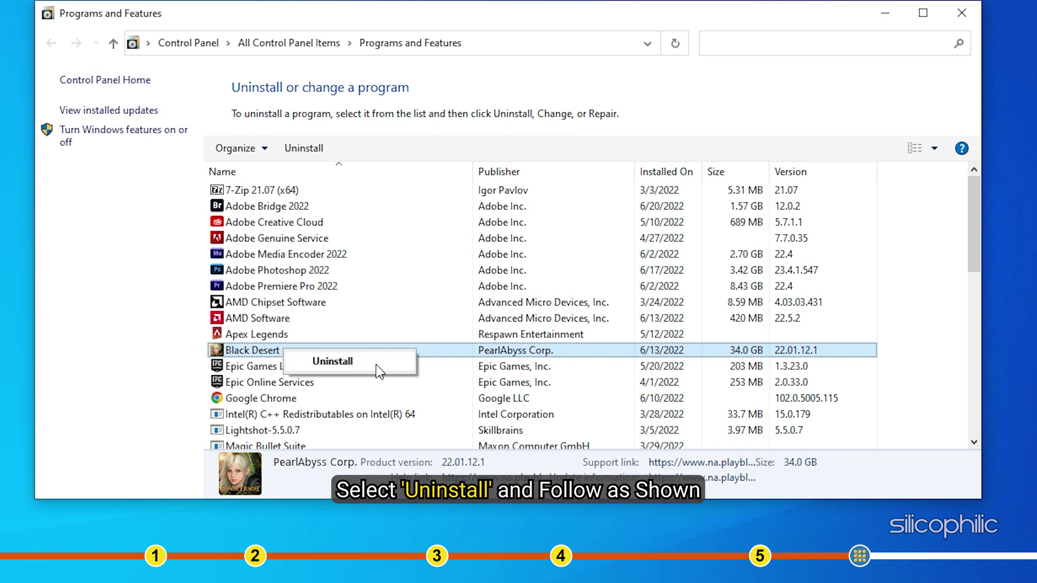
left_click(362, 365)
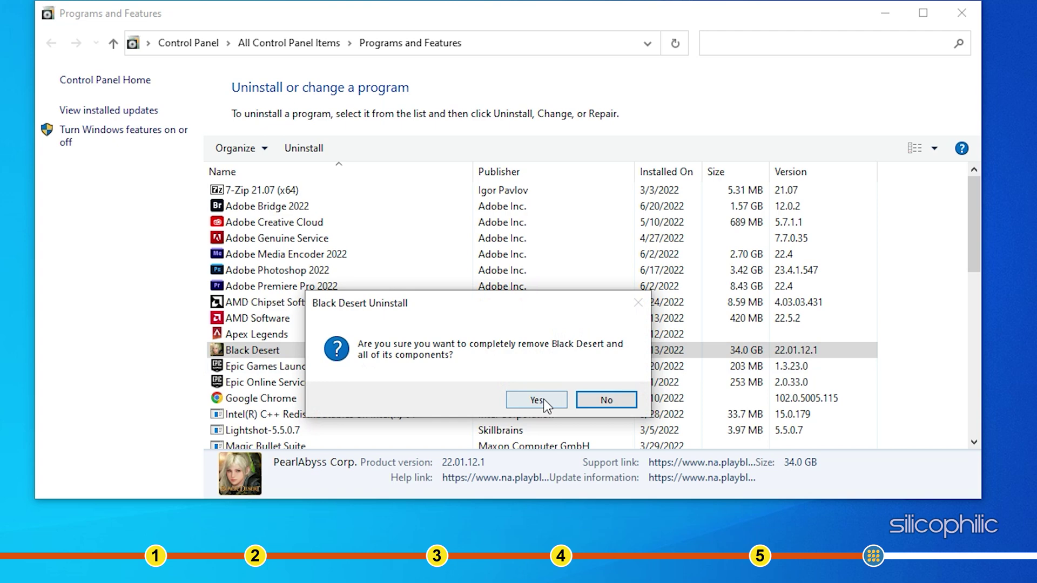
left_click(543, 399)
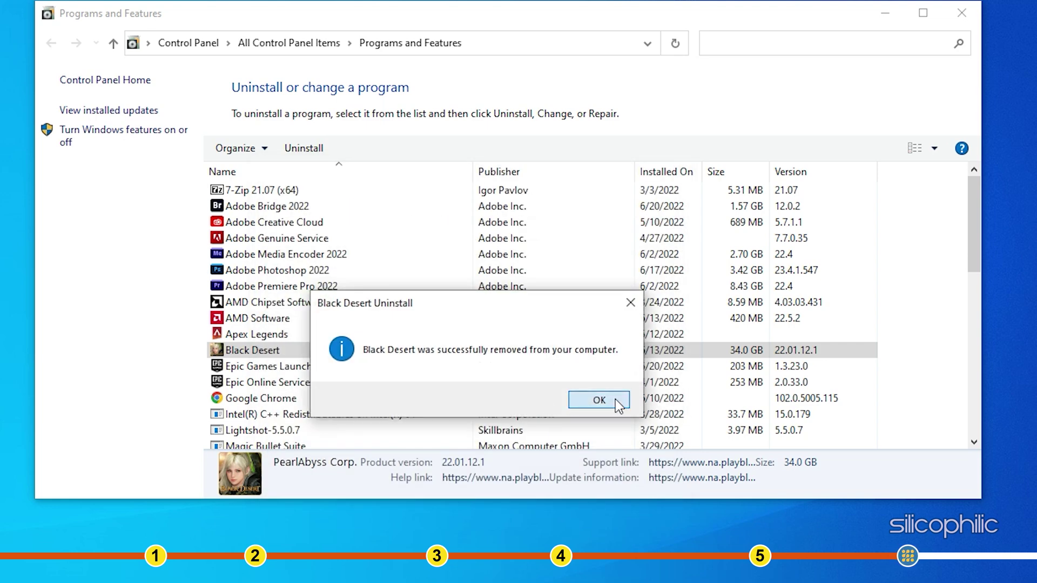
left_click(573, 400)
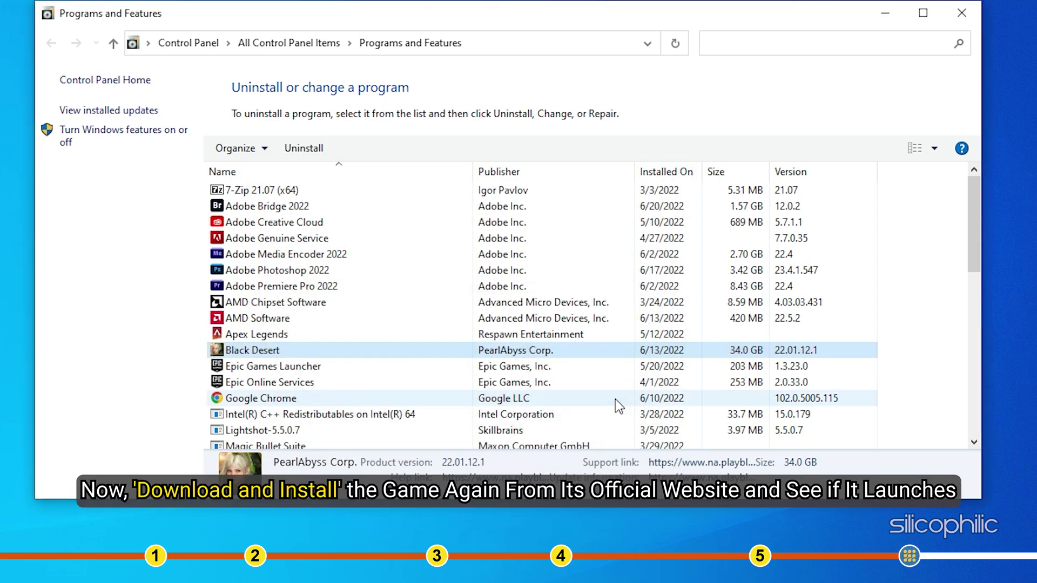
left_click(962, 12)
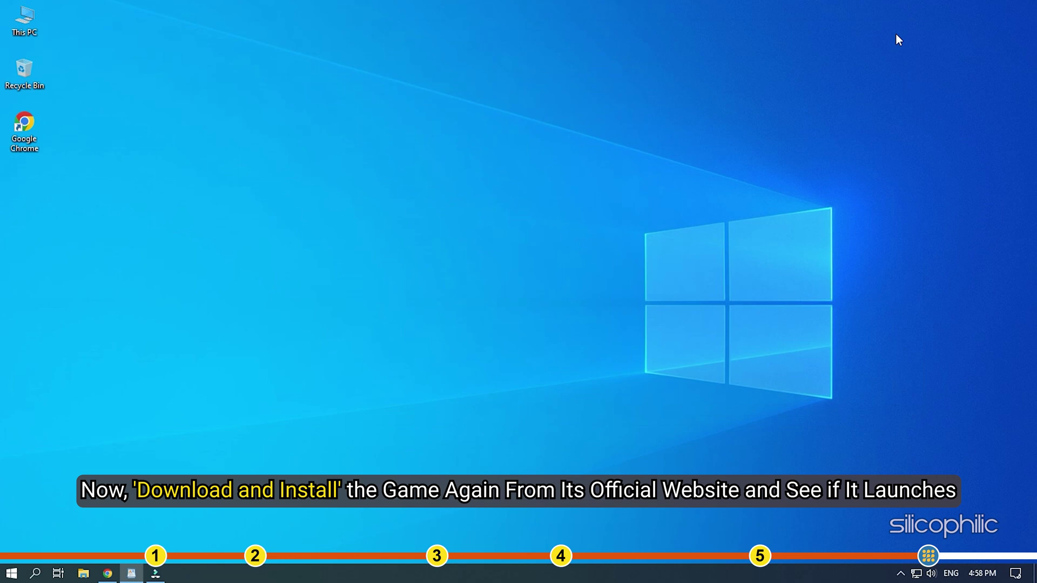